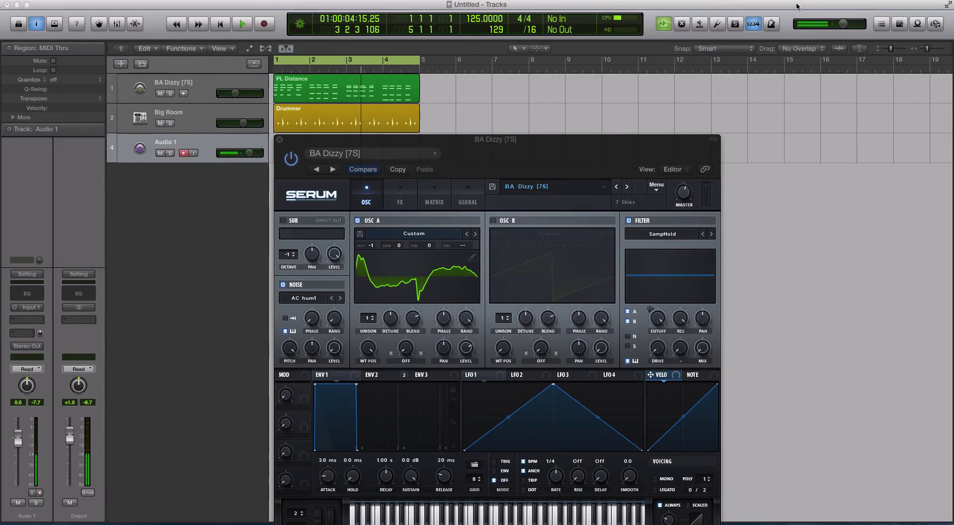
- Check the filter type list and leave the filter on SampHold
click(653, 235)
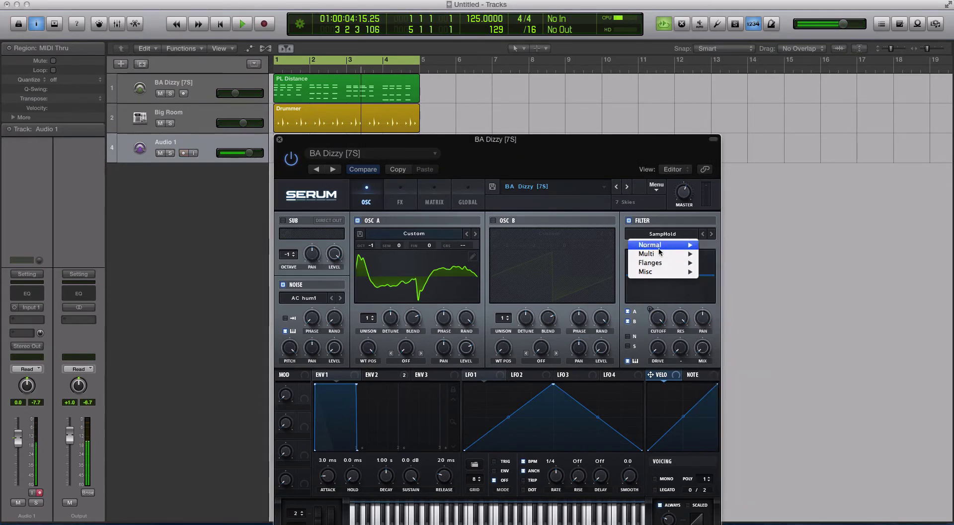
mouse_move(662, 258)
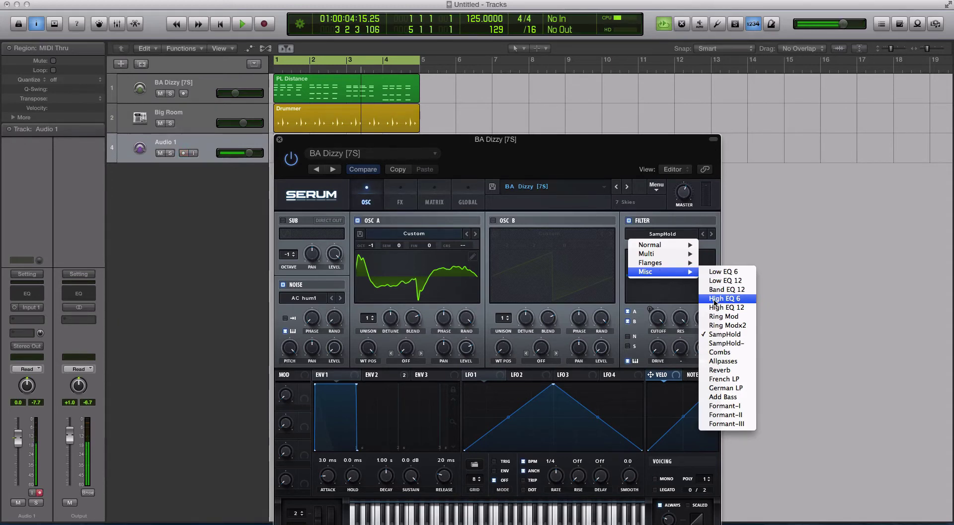
click(638, 335)
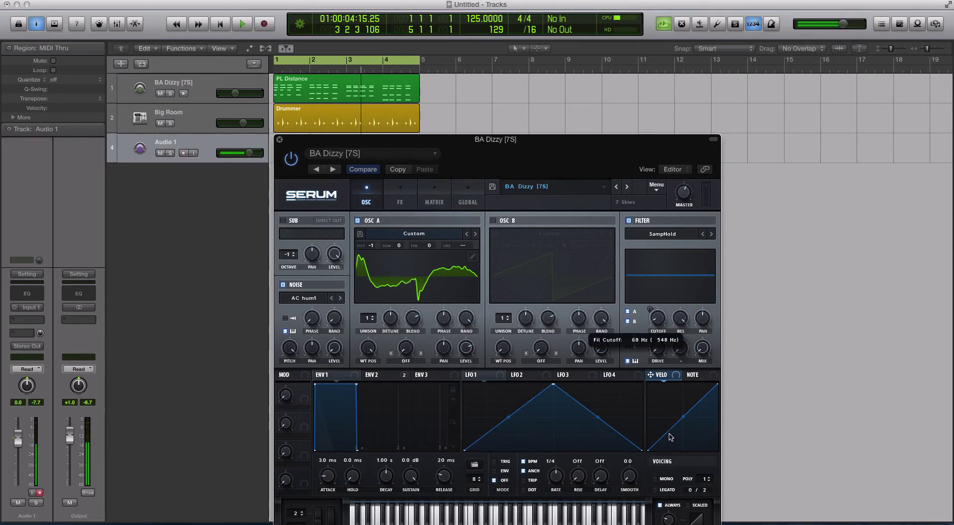
- Switch Serum's filter to MG Low 6 for comparison
click(663, 234)
mouse_move(649, 245)
click(725, 245)
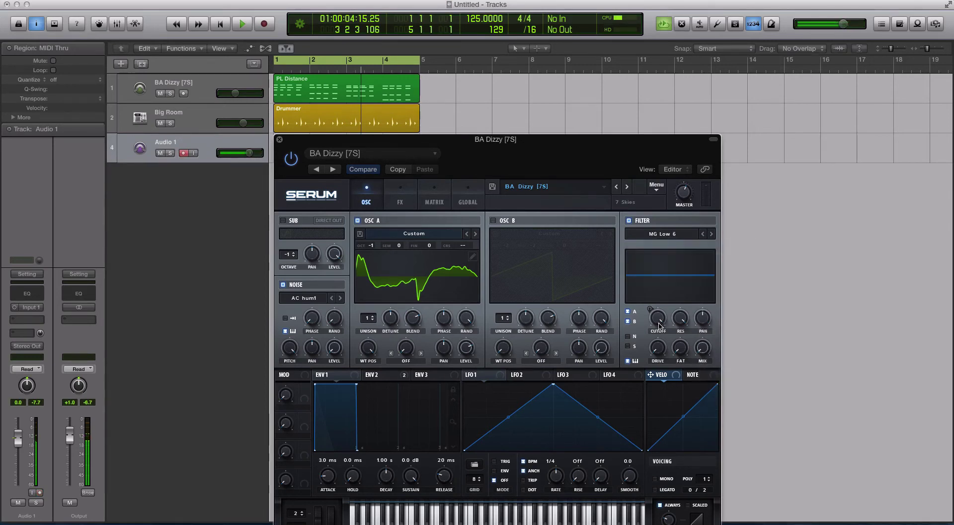
click(685, 277)
- Turn the cutoff up to 22050 Hz and set the filter back to SampHold
mouse_move(659, 332)
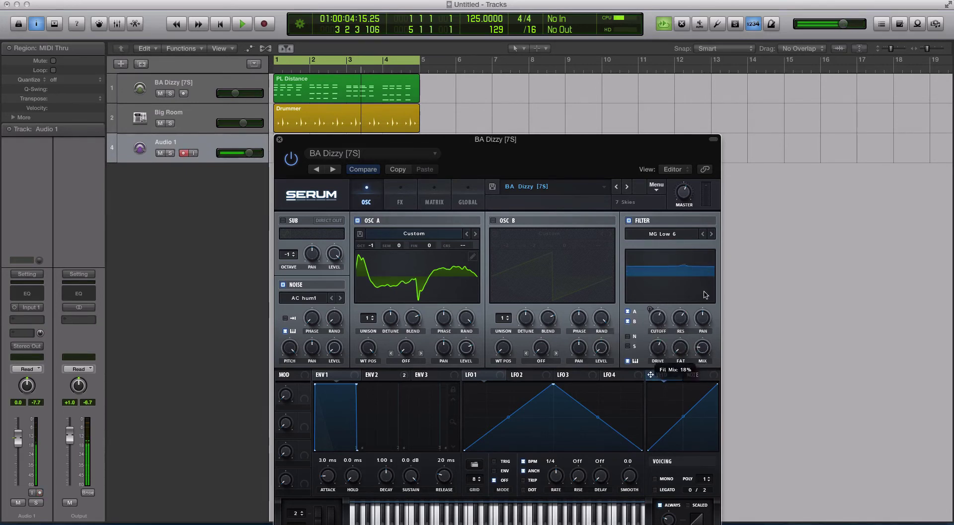
drag(659, 320, 706, 347)
drag(659, 318, 659, 244)
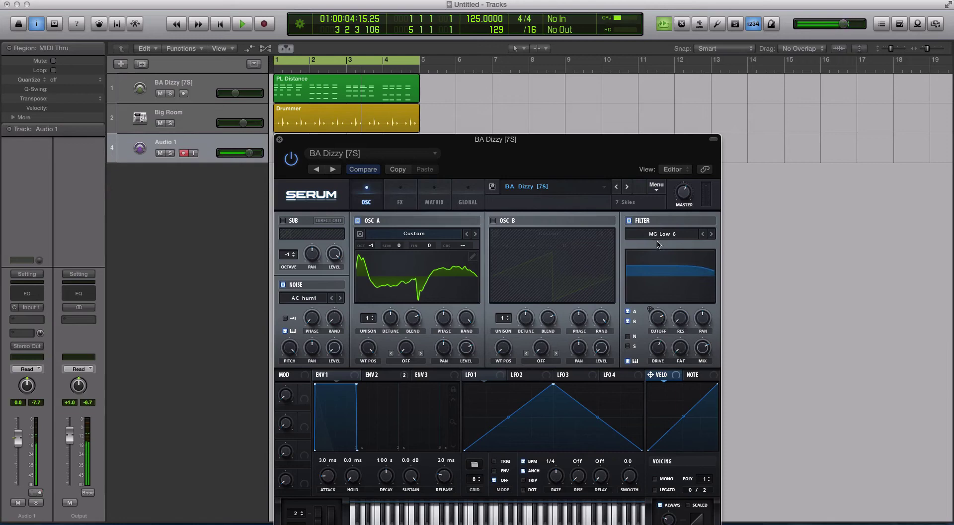
click(658, 235)
mouse_move(666, 272)
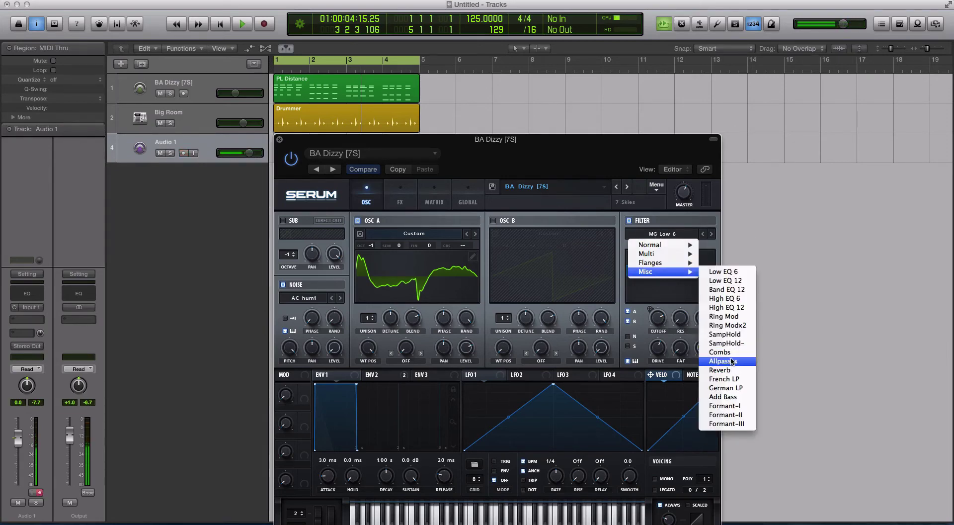
click(726, 334)
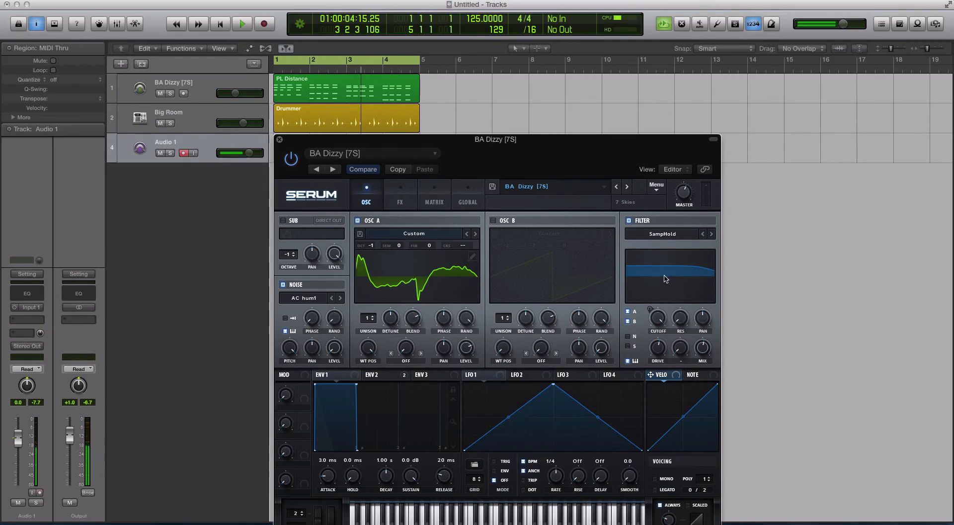
- Compare MG Low 6 with a lowered cutoff, then return the filter to SampHold
click(677, 235)
mouse_move(681, 245)
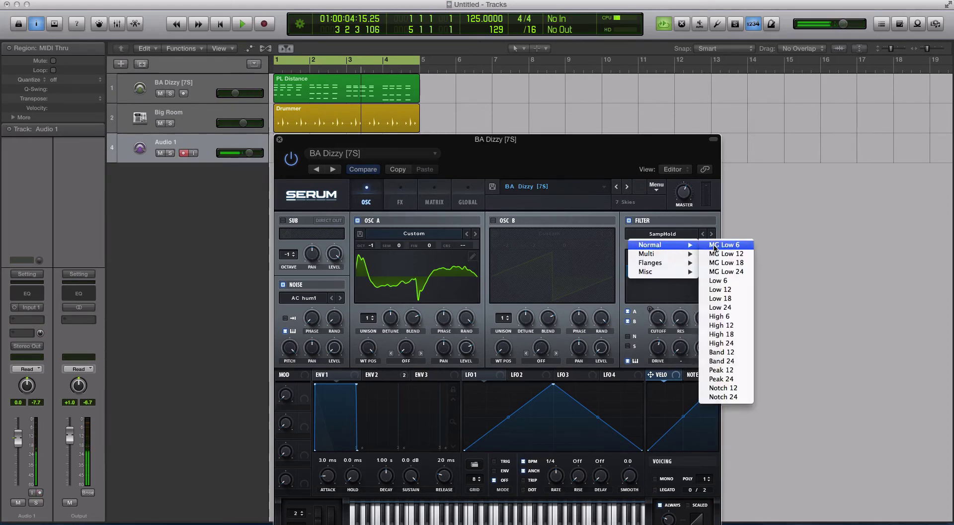
click(718, 246)
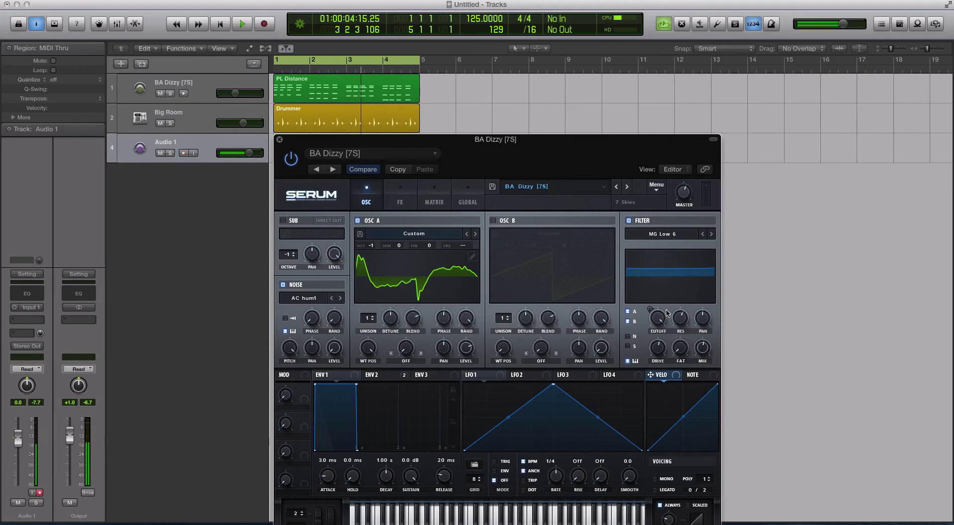
drag(661, 359, 660, 360)
drag(652, 278, 641, 281)
click(660, 234)
mouse_move(666, 271)
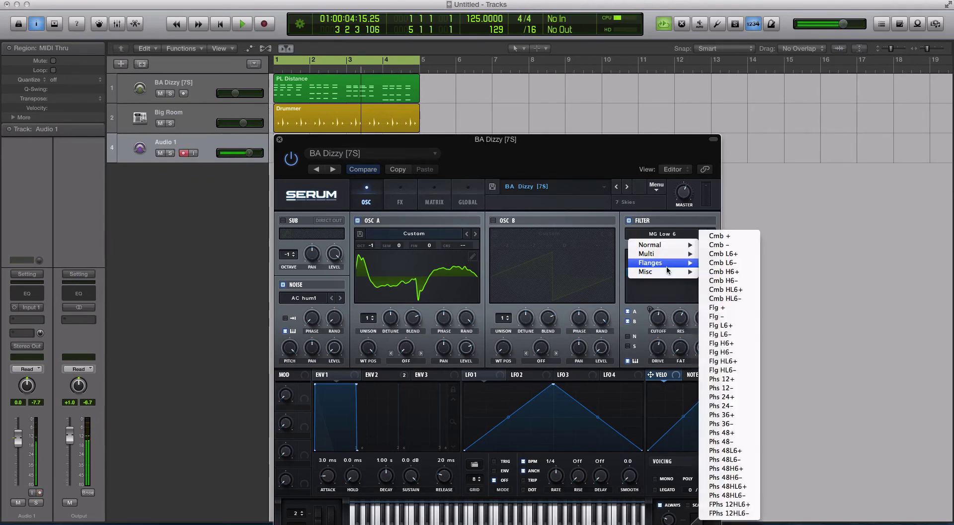
click(740, 335)
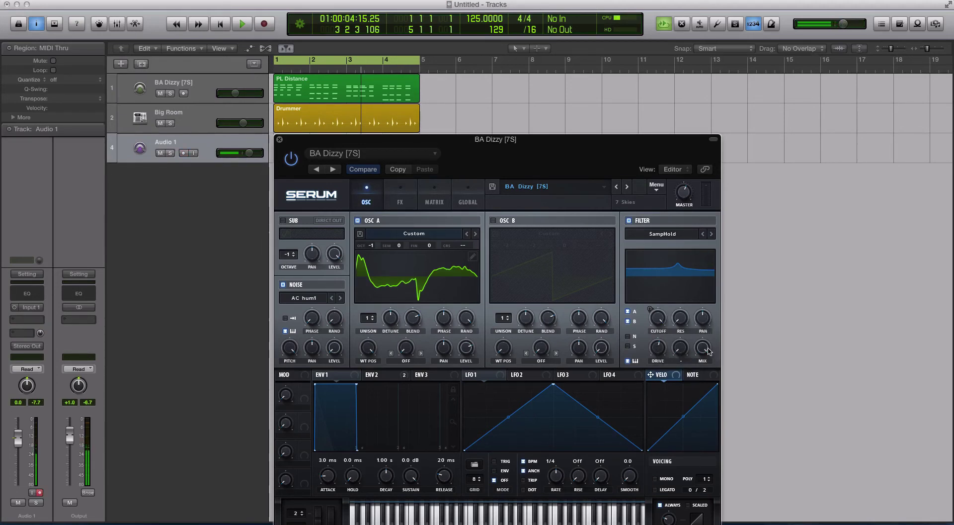
- Adjust the filter drive and record-arm the BA Dizzy track
mouse_move(705, 351)
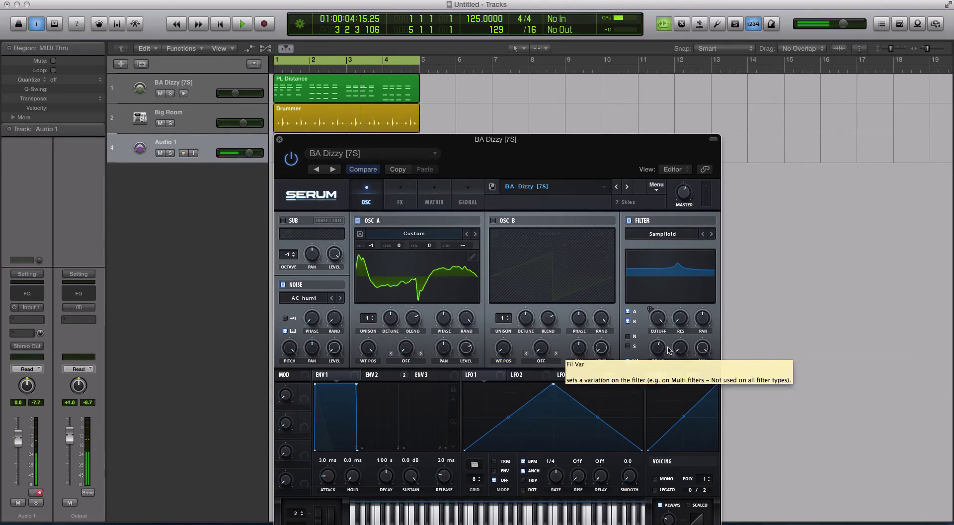
drag(658, 347, 656, 382)
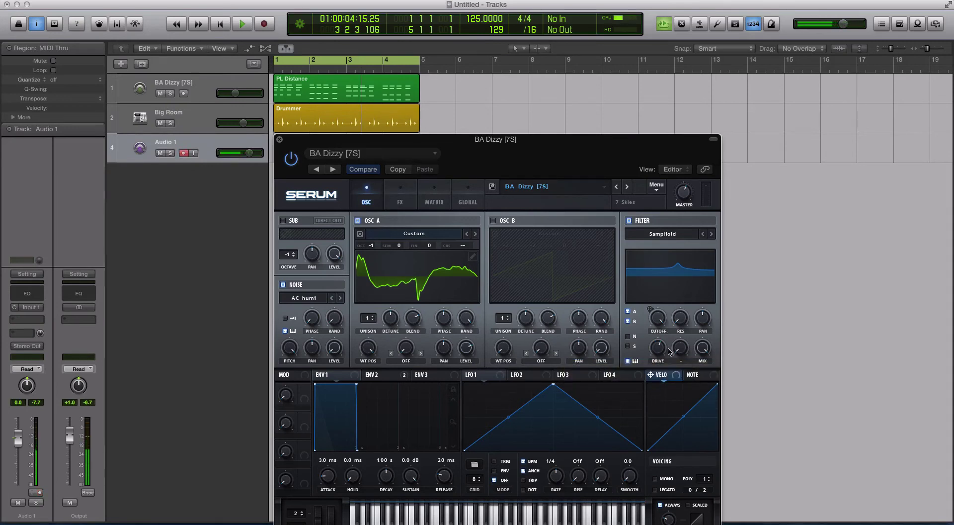
click(199, 88)
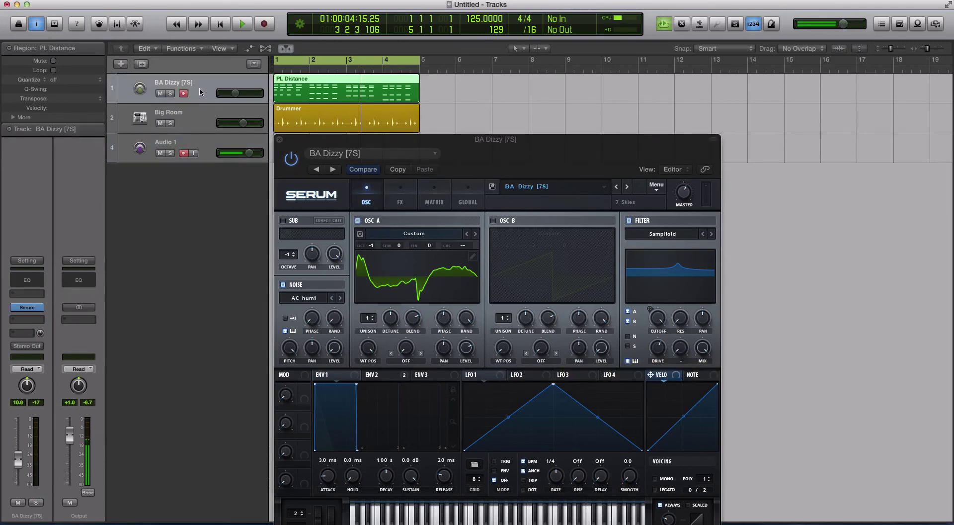
- Toggle the SampHold filter off and on twice to compare, leaving it enabled
click(630, 221)
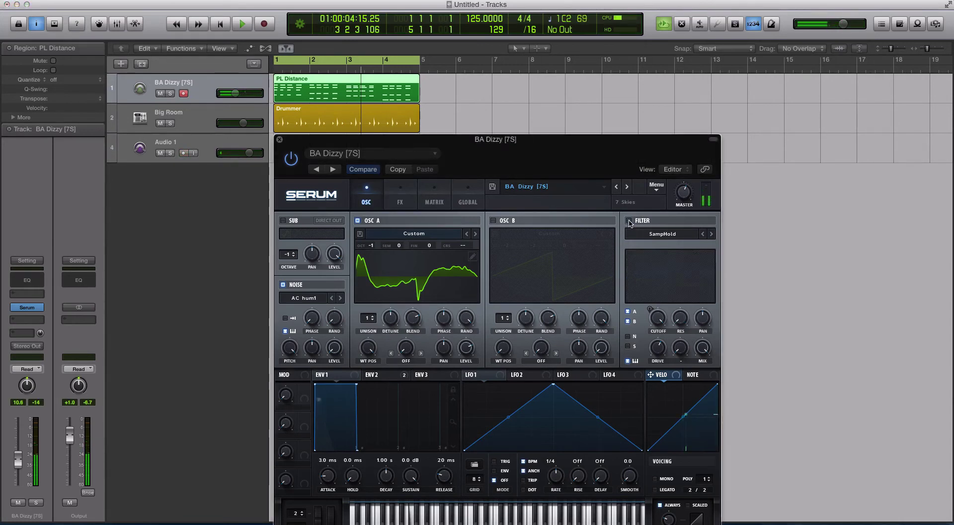
click(630, 220)
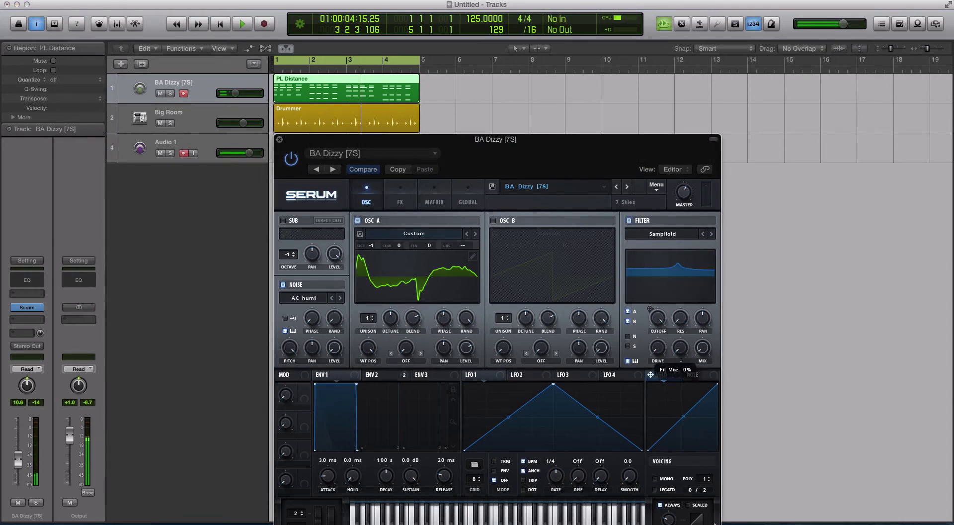
click(629, 221)
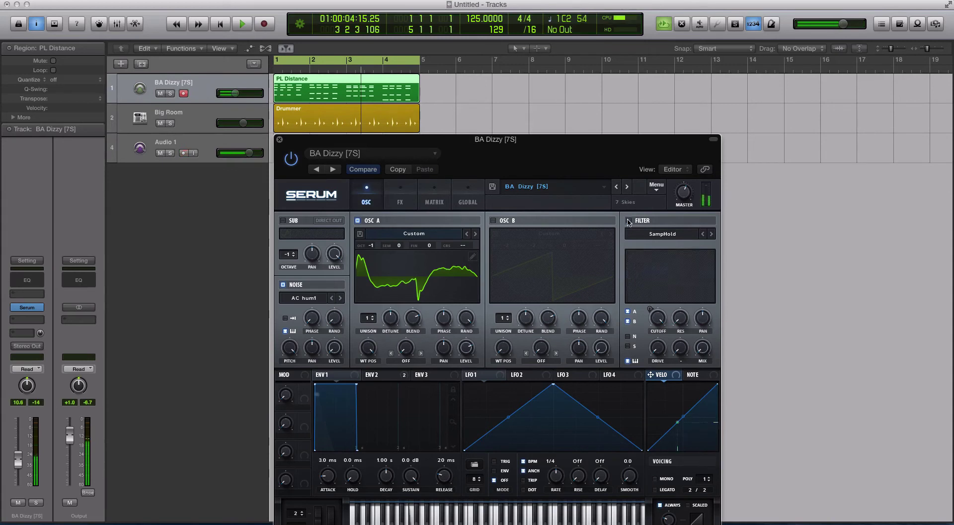
click(629, 220)
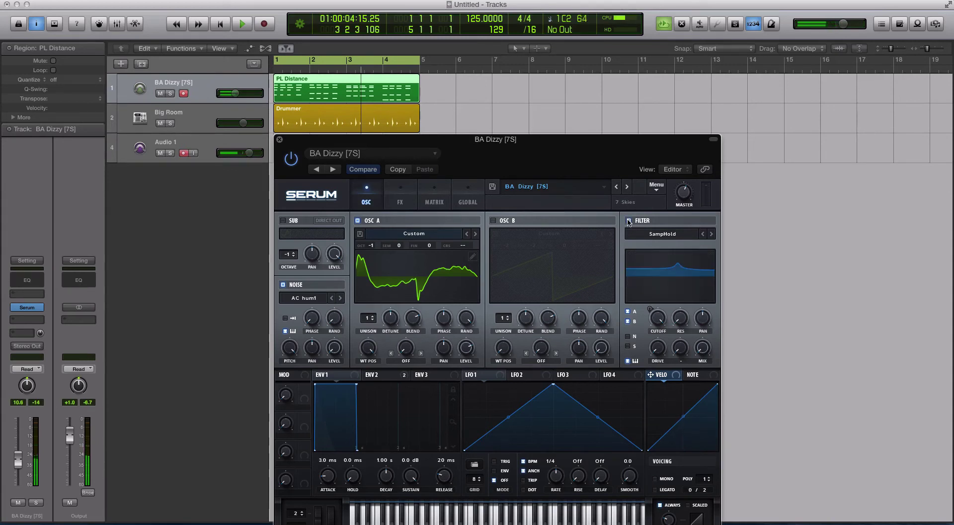
- Sweep the SampHold cutoff down to 270 Hz, then up to about 1293 Hz
click(658, 322)
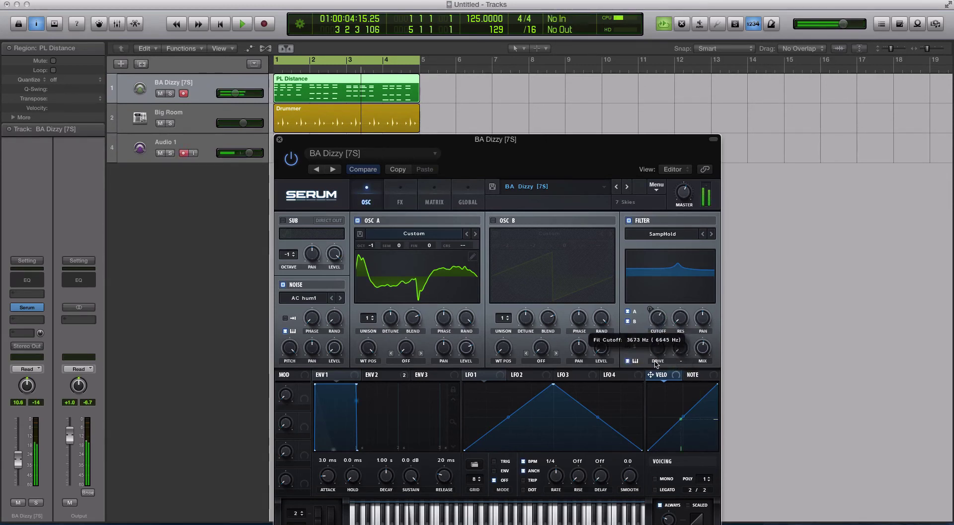
drag(656, 364, 664, 411)
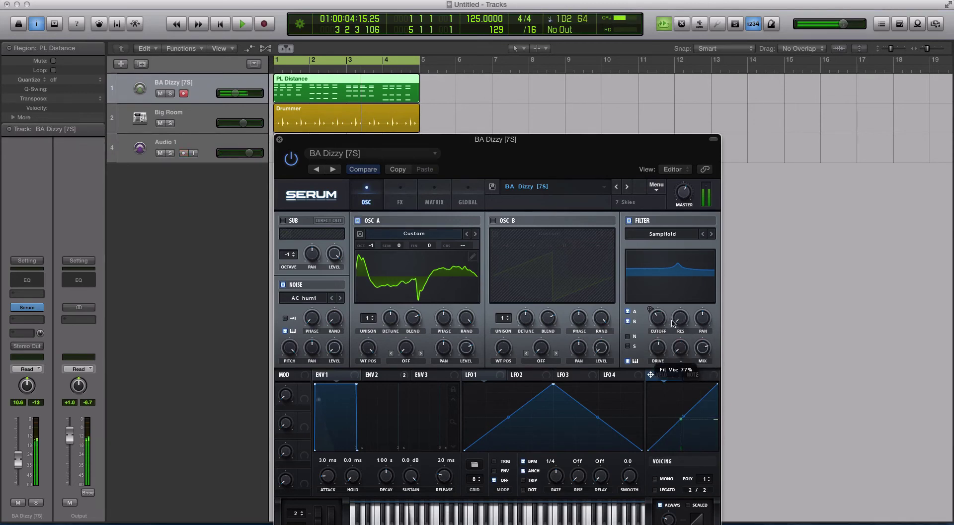
mouse_move(659, 322)
mouse_down()
mouse_move(658, 312)
mouse_move(656, 332)
mouse_up()
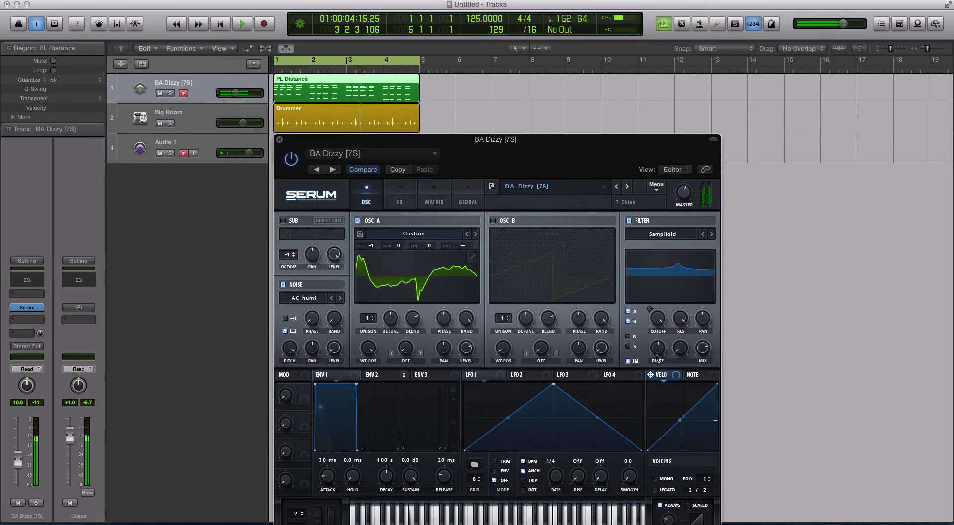
- Turn the filter resonance down in two small moves
mouse_move(684, 327)
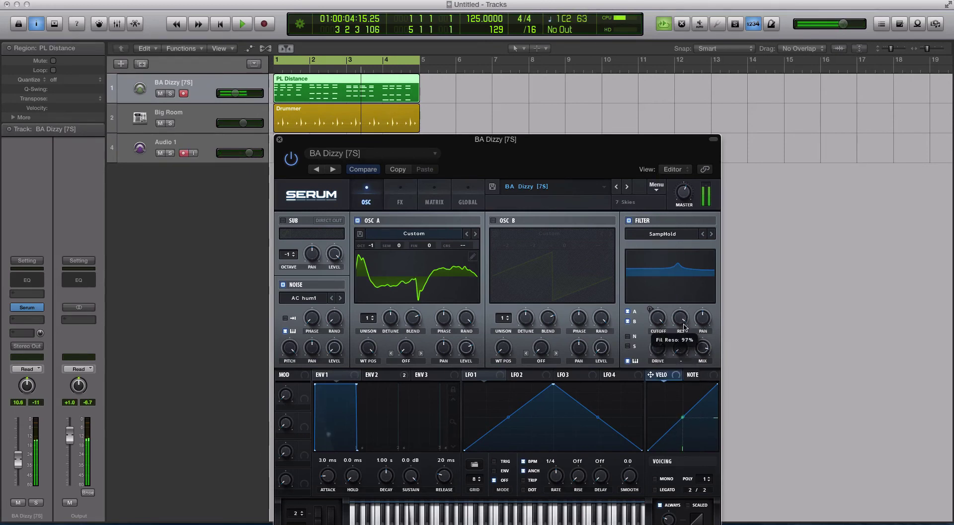
drag(684, 347, 681, 365)
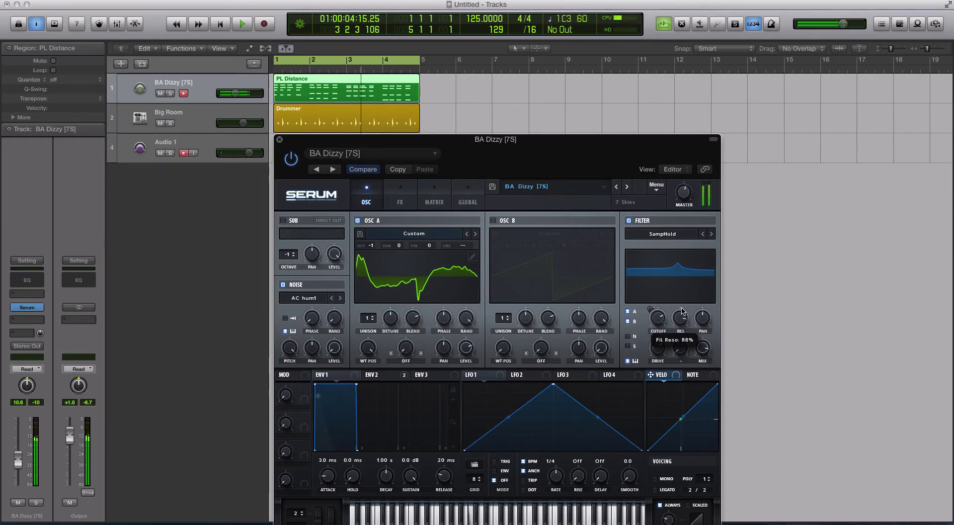
drag(679, 319, 679, 335)
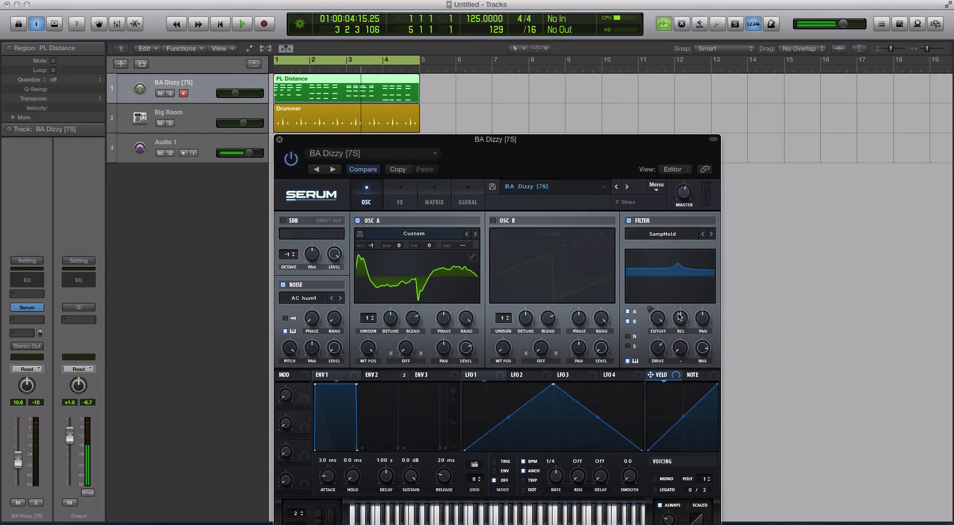
- Leave the main filter on SampHold and switch Serum to its FX rack page
click(675, 235)
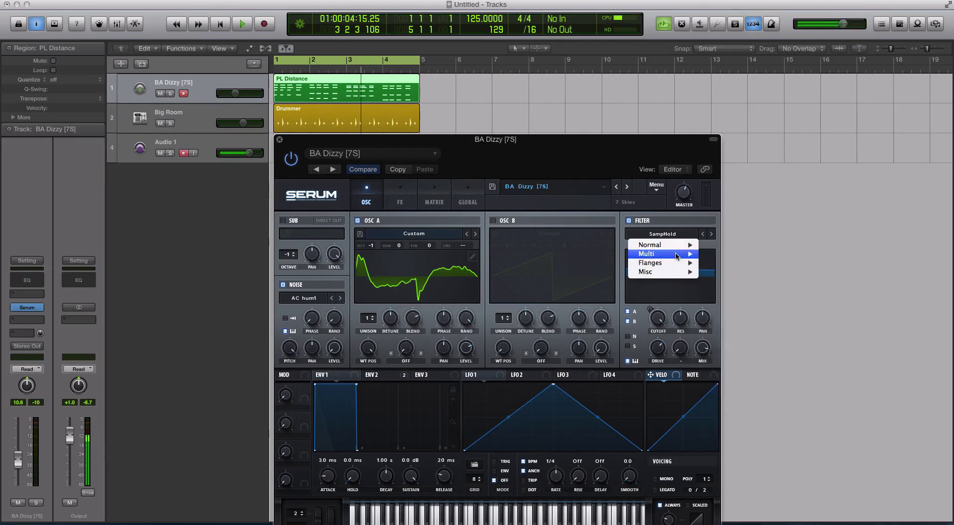
click(667, 238)
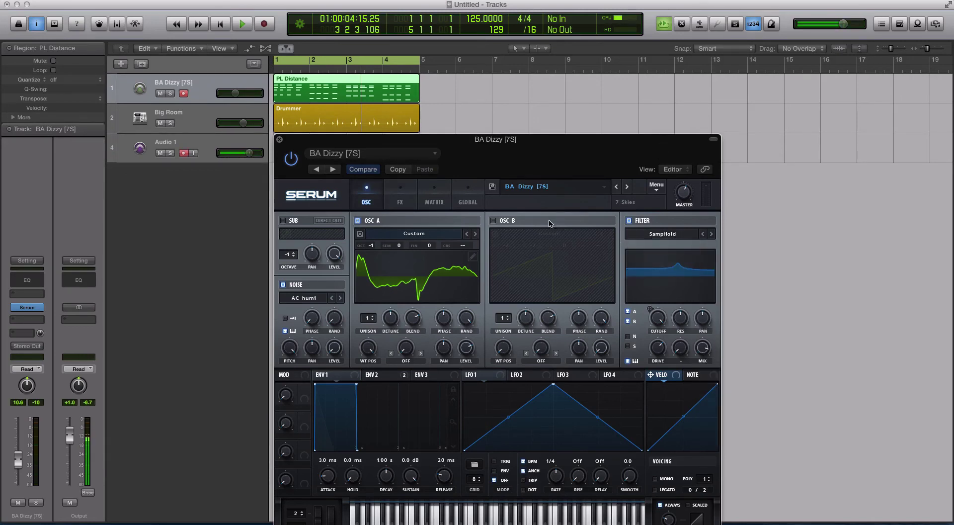
click(659, 234)
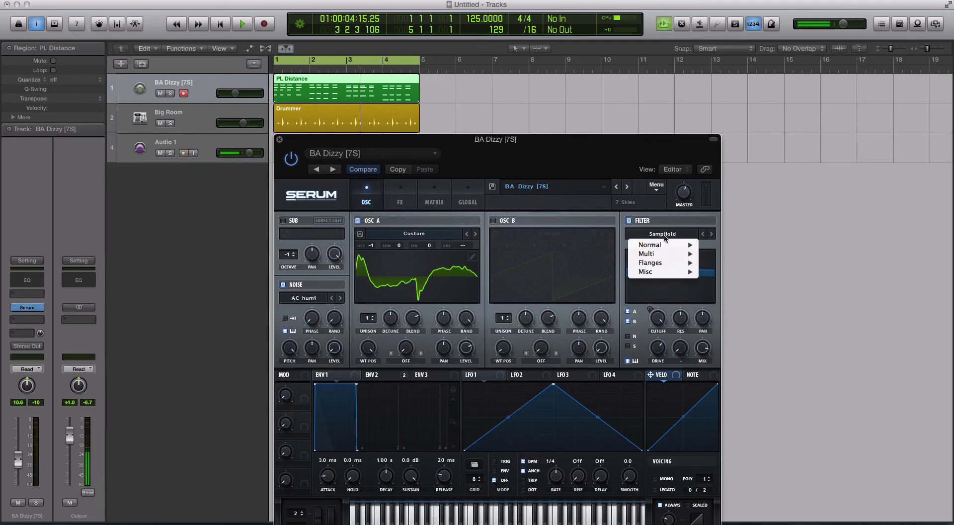
click(660, 232)
click(400, 200)
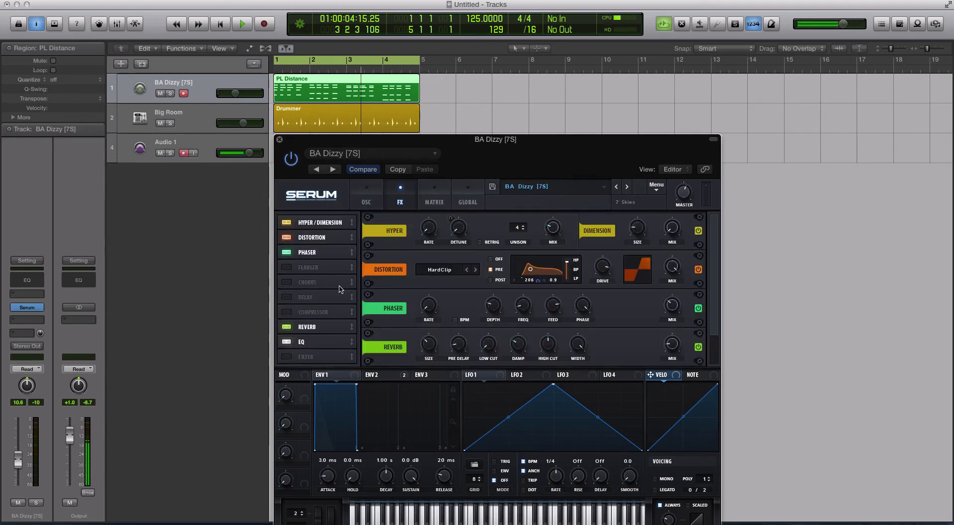
- Enable the Filter effect and move it to the top of the FX chain
click(287, 356)
scroll(715, 247, down, 1)
scroll(715, 247, down, 5)
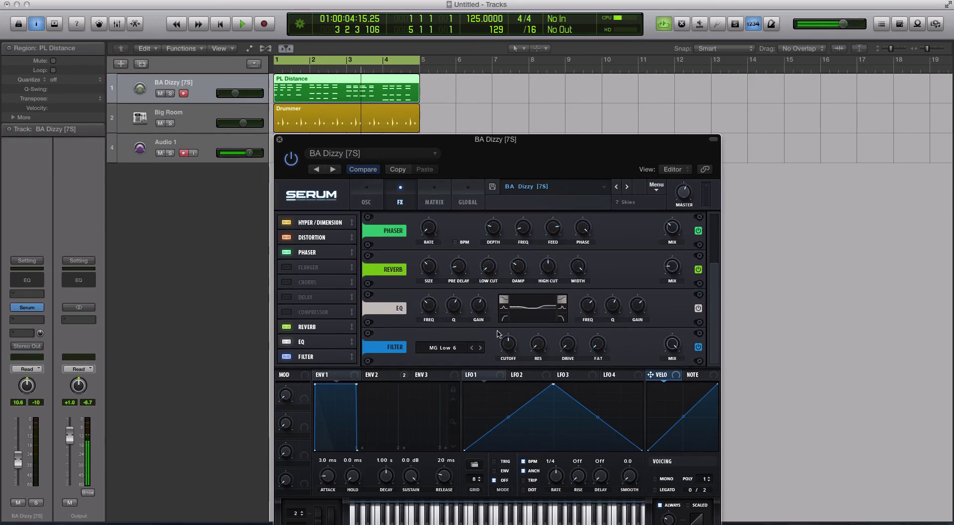
drag(318, 357, 326, 219)
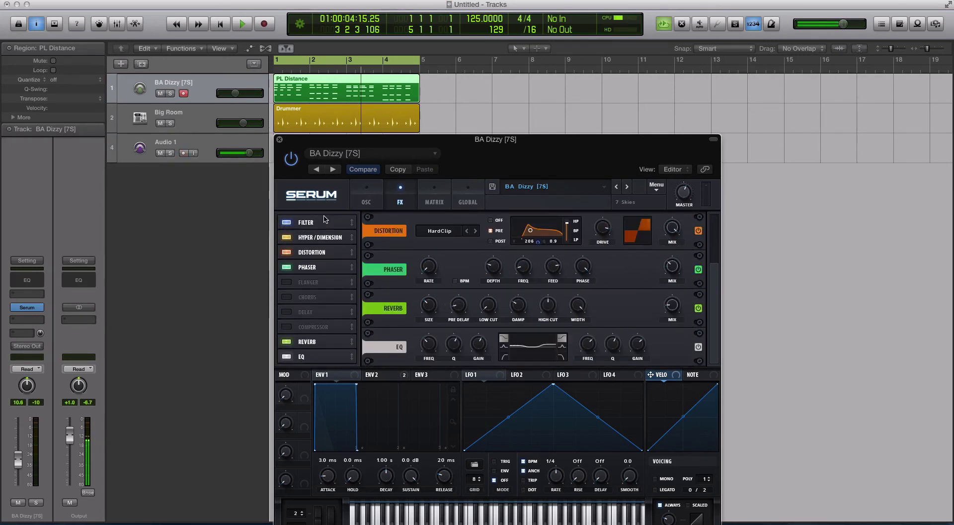
scroll(715, 280, up, 5)
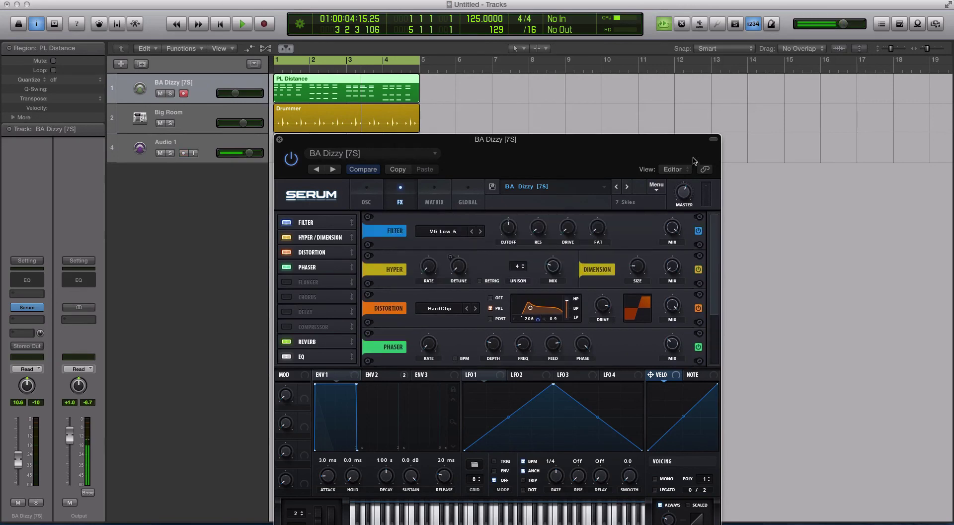
- Set the rack Filter effect's type to Misc > SampHold
click(452, 235)
mouse_move(451, 271)
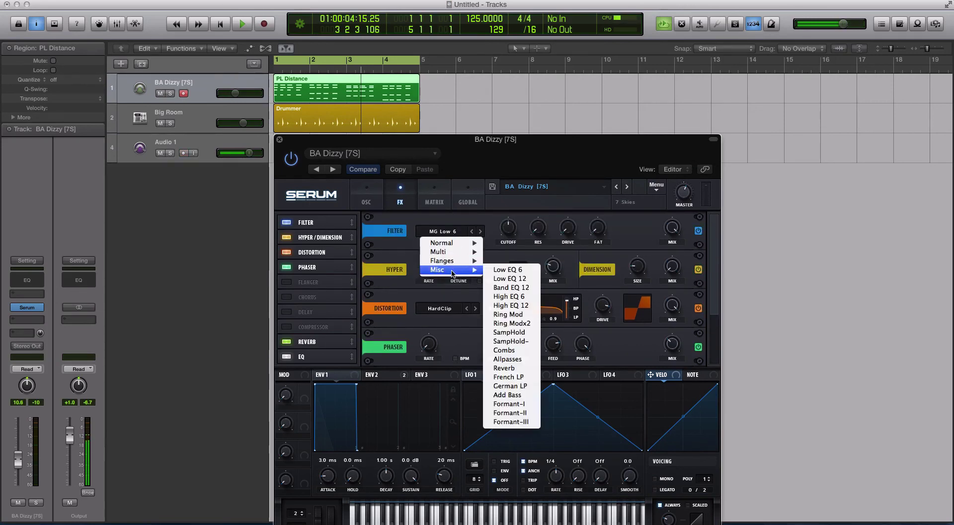
click(526, 332)
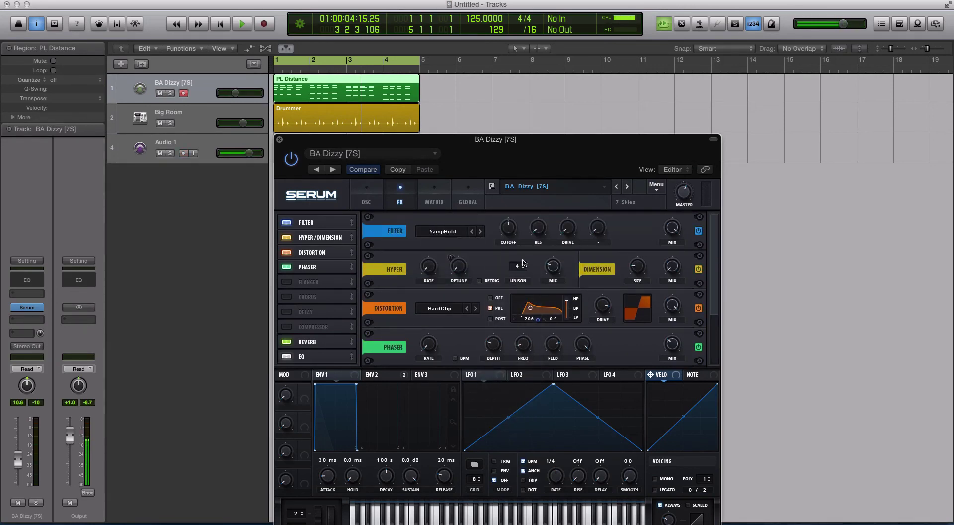
- Set the main filter back to MG Low 6 on the oscillator page and adjust its cutoff
click(366, 195)
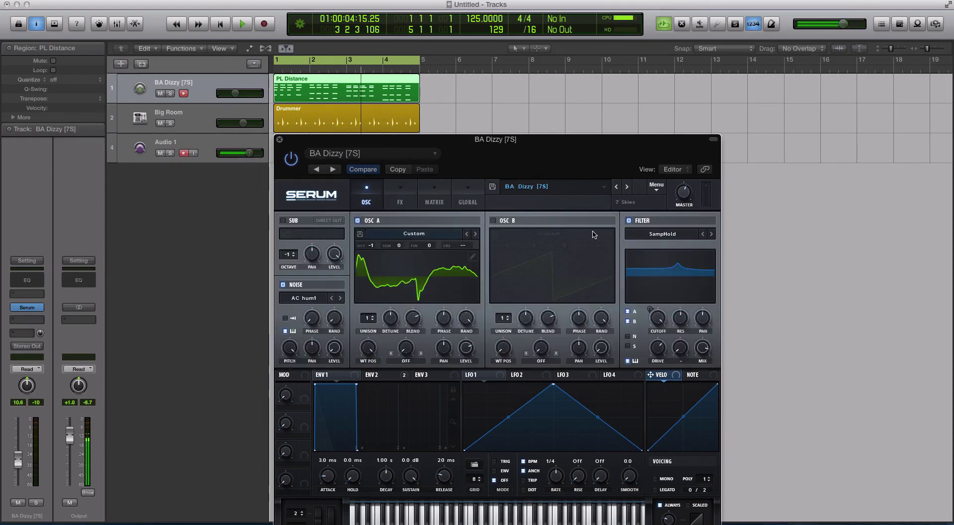
click(650, 236)
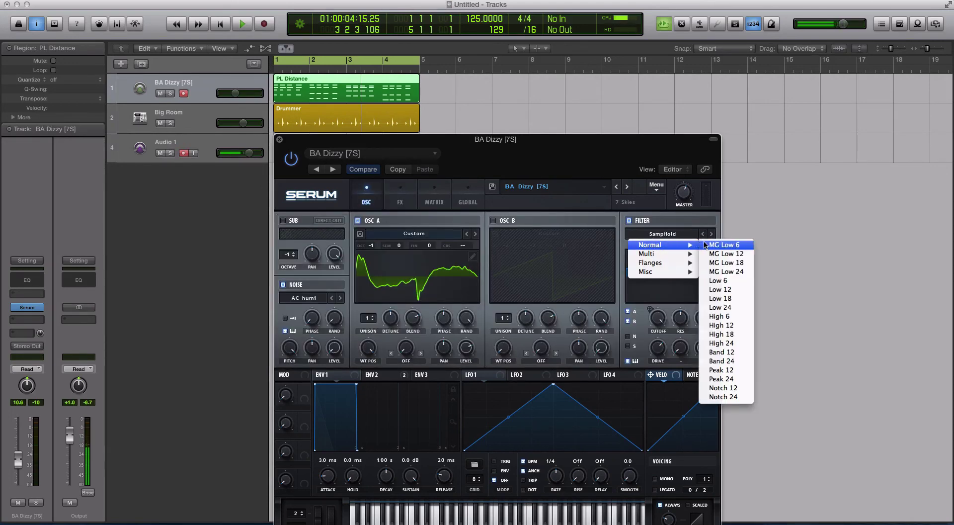
click(716, 245)
drag(659, 326, 659, 336)
- Load the PL Distance preset, restart playback, and raise track 1 to -4.5 dB
click(552, 187)
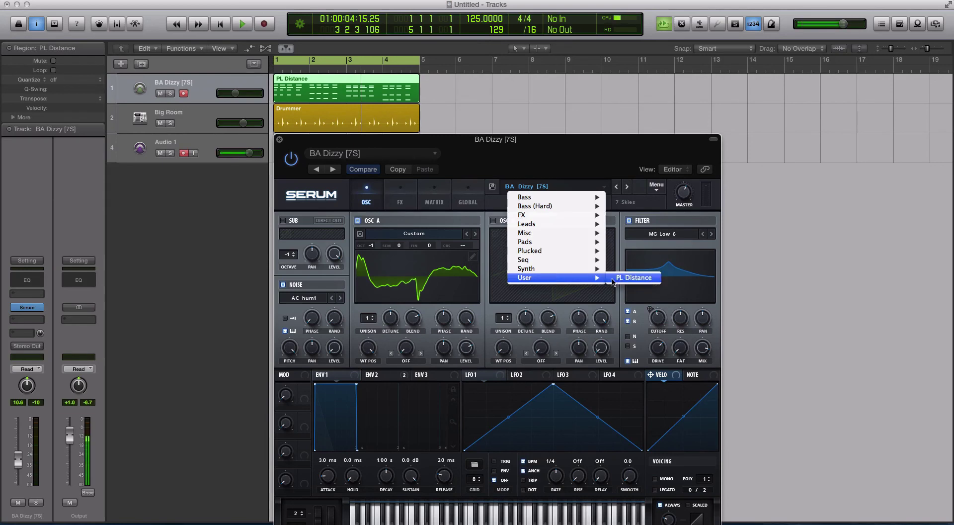
click(616, 282)
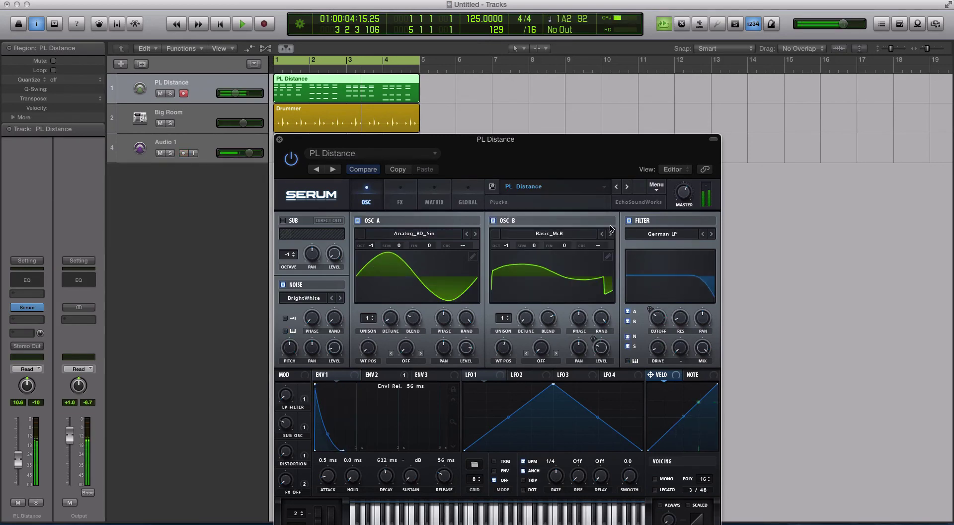
key(space)
key(space)
drag(235, 93, 243, 93)
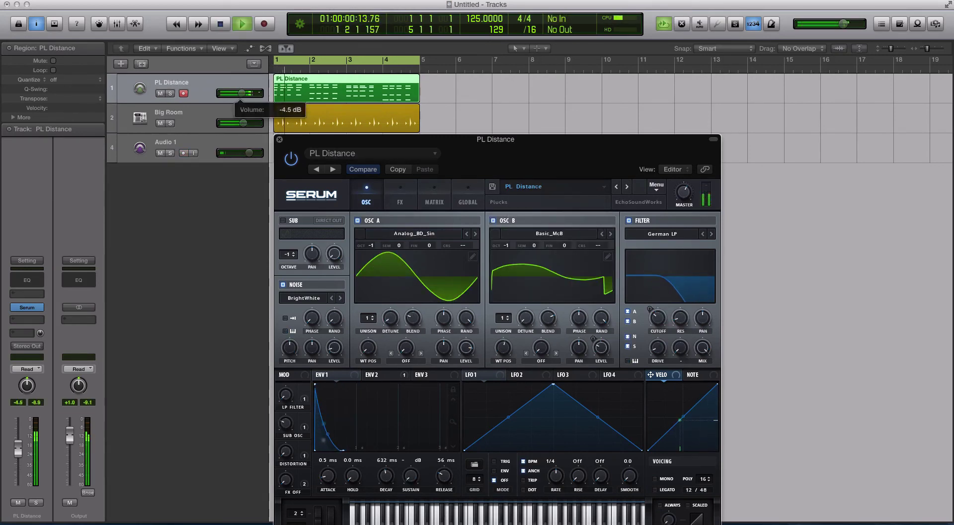
- Change PL Distance's rack Filter type from Notch 12 to SampHold
click(400, 198)
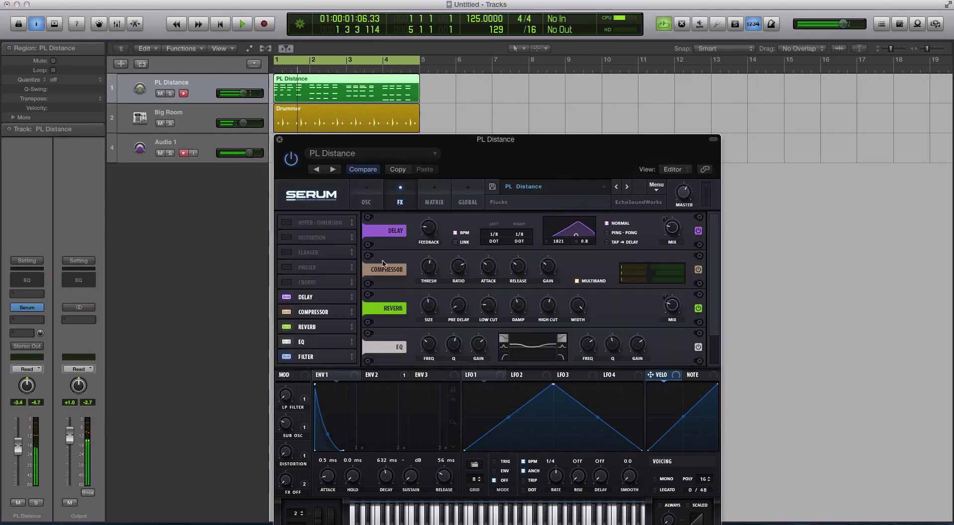
scroll(702, 241, down, 2)
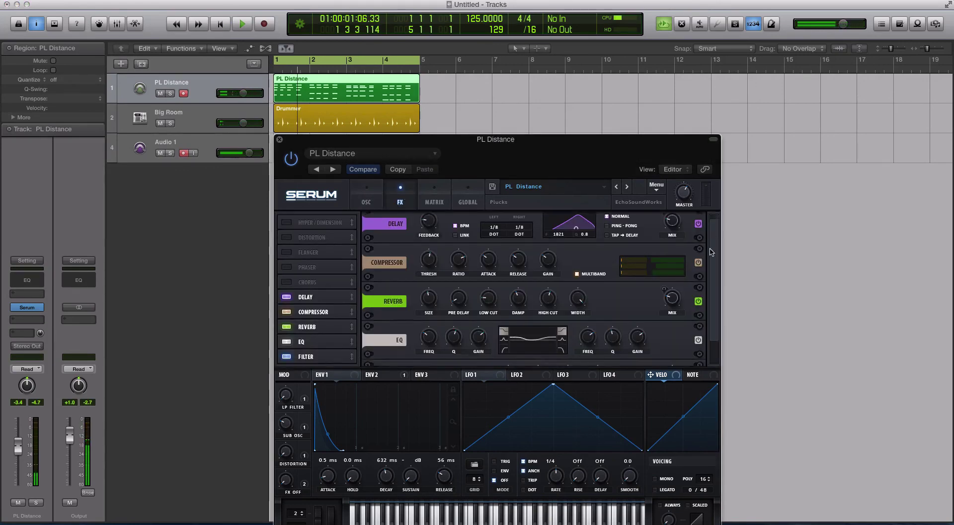
click(448, 354)
mouse_move(457, 388)
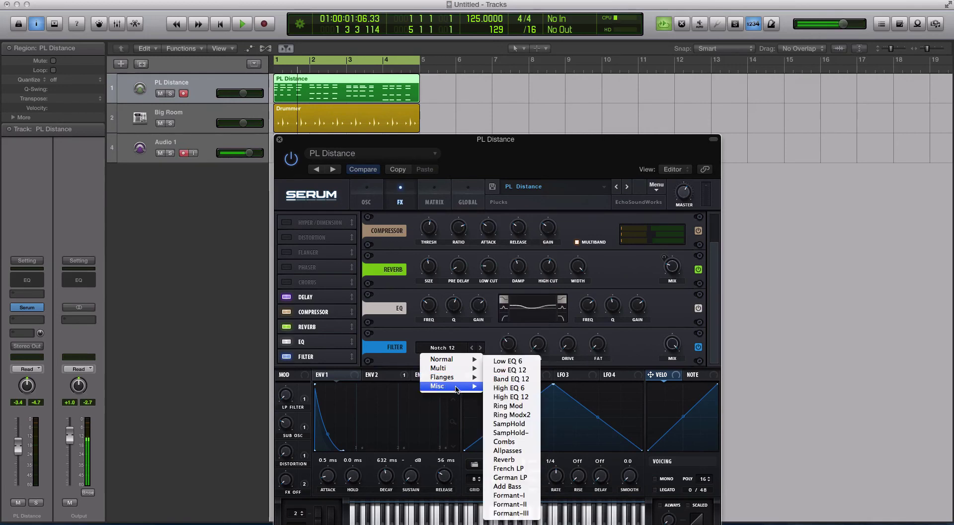
click(528, 424)
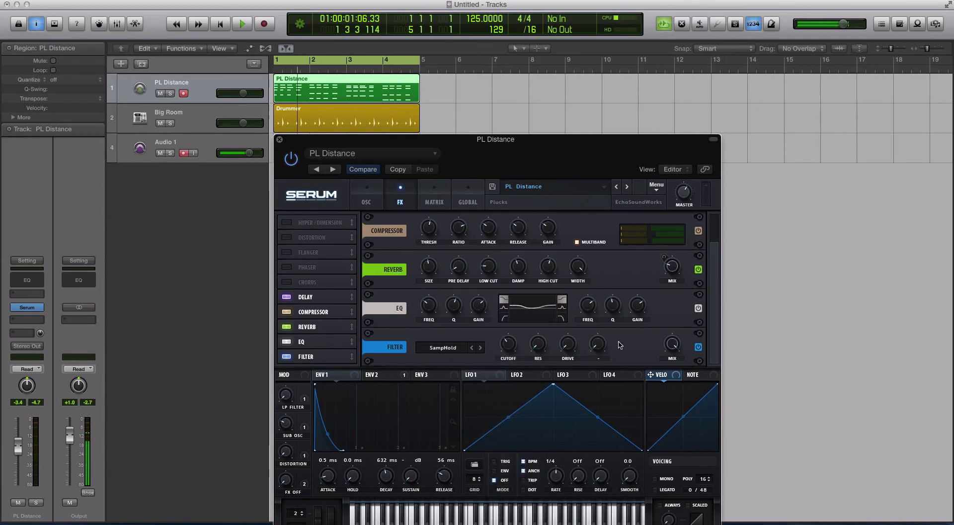
- Start playback and raise the rack filter's cutoff
key(space)
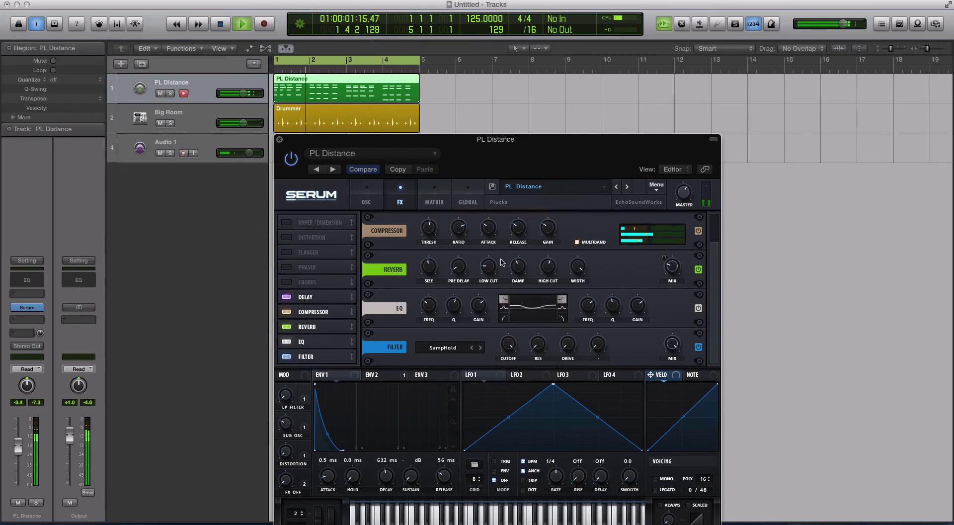
drag(508, 357, 509, 339)
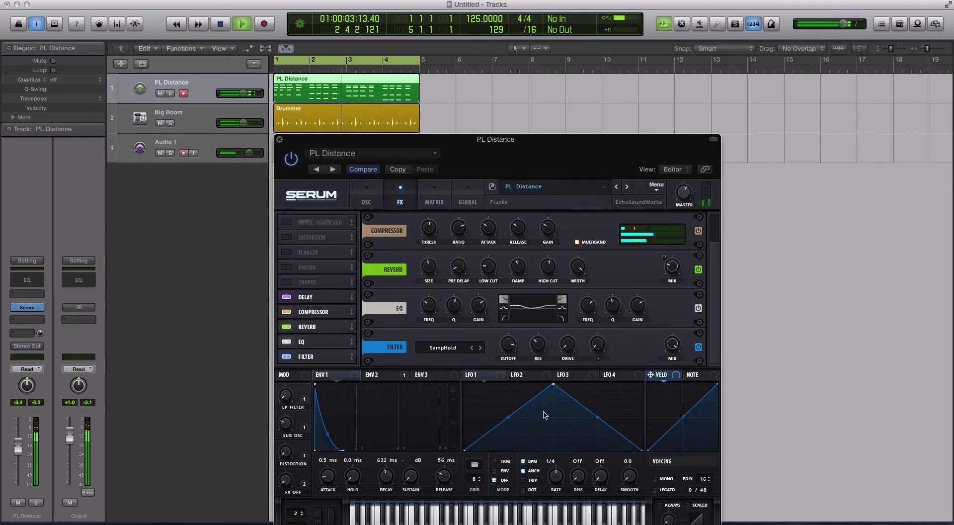
mouse_move(568, 342)
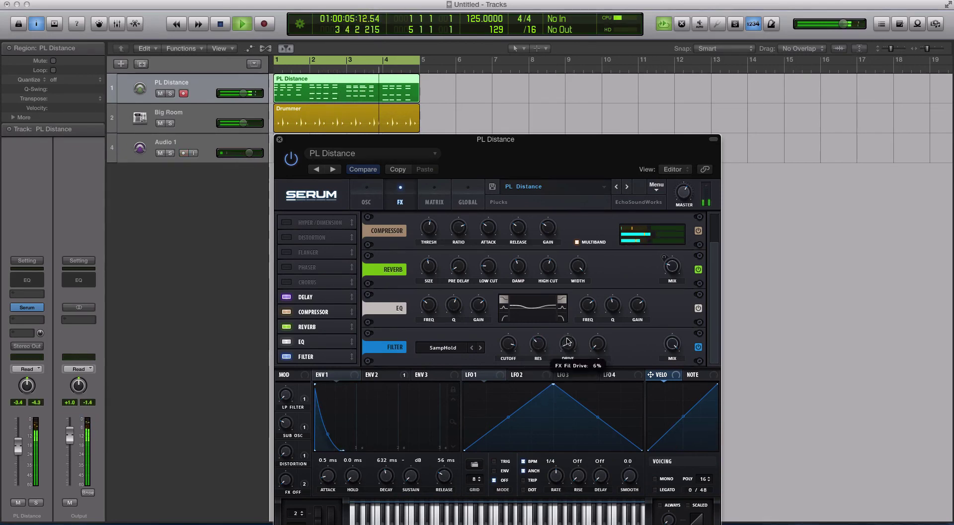
- Bypass and re-enable the rack SampHold Filter, then lower track 1 to -6.4 dB
click(287, 357)
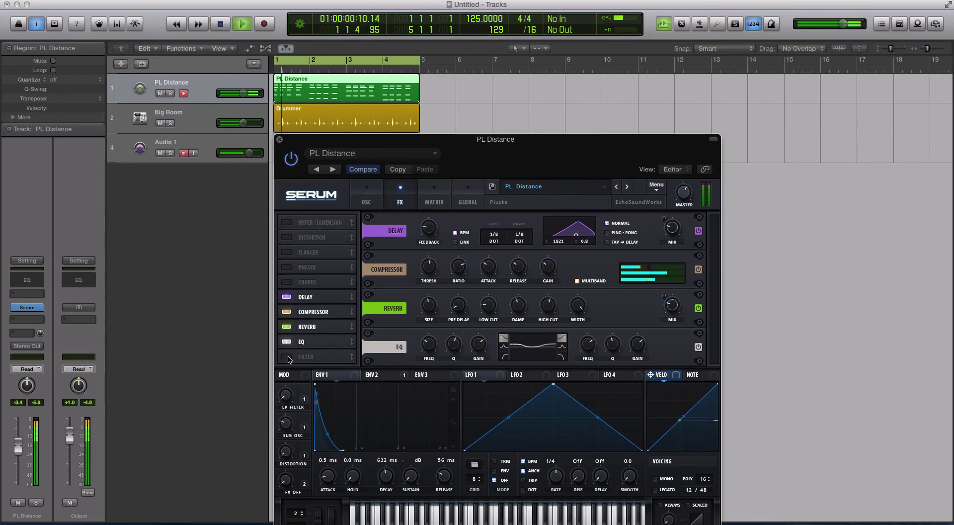
click(286, 357)
drag(243, 93, 227, 96)
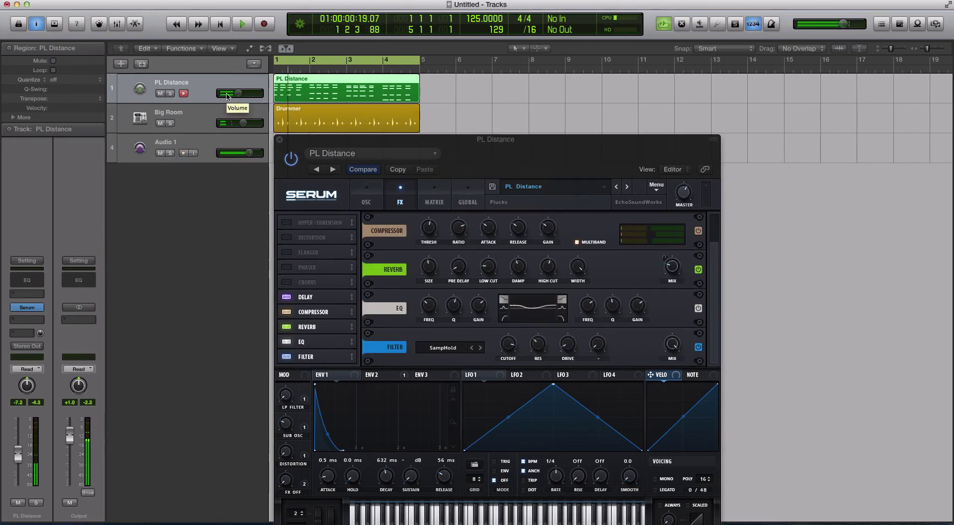